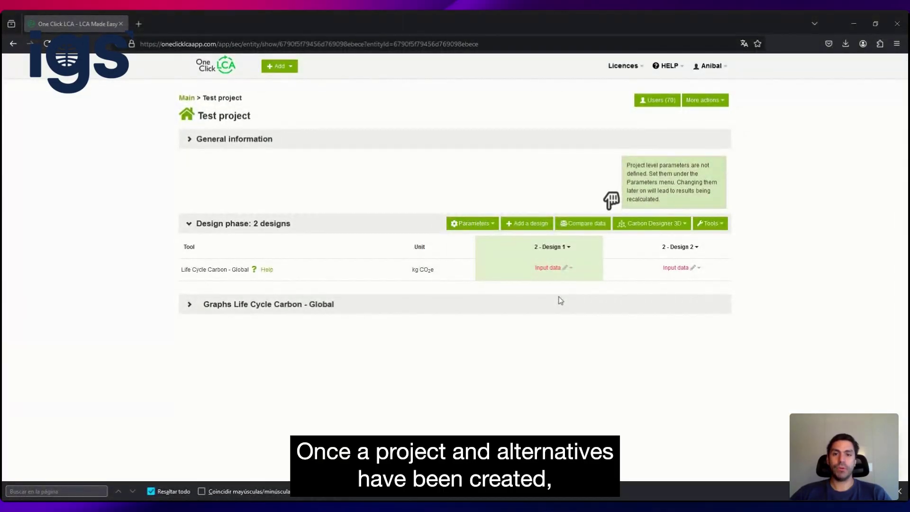
# - Open the building materials input form for Design 1 and look through its construction sections
pyautogui.click(561, 301)
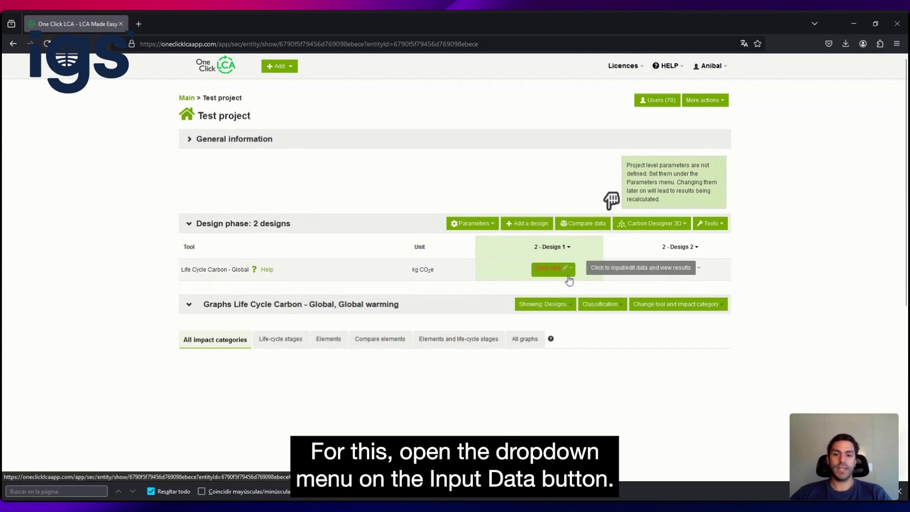
pyautogui.click(570, 280)
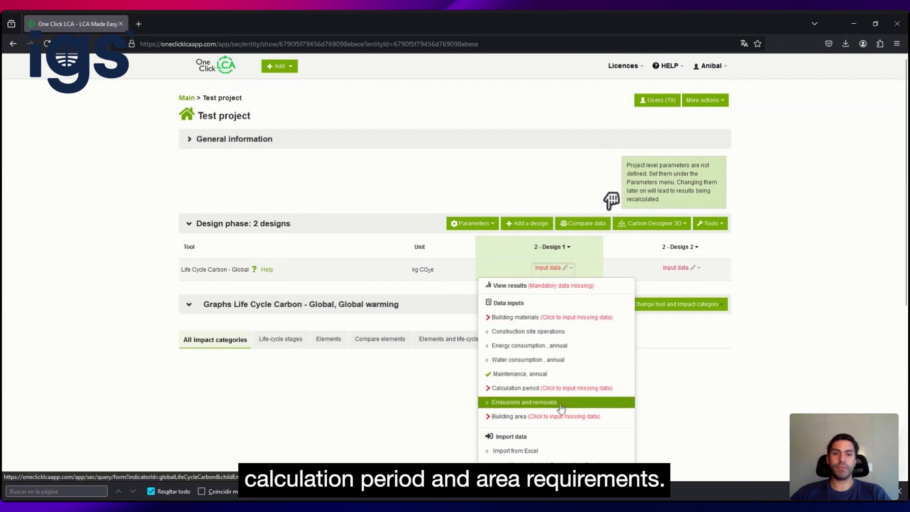
pyautogui.click(555, 318)
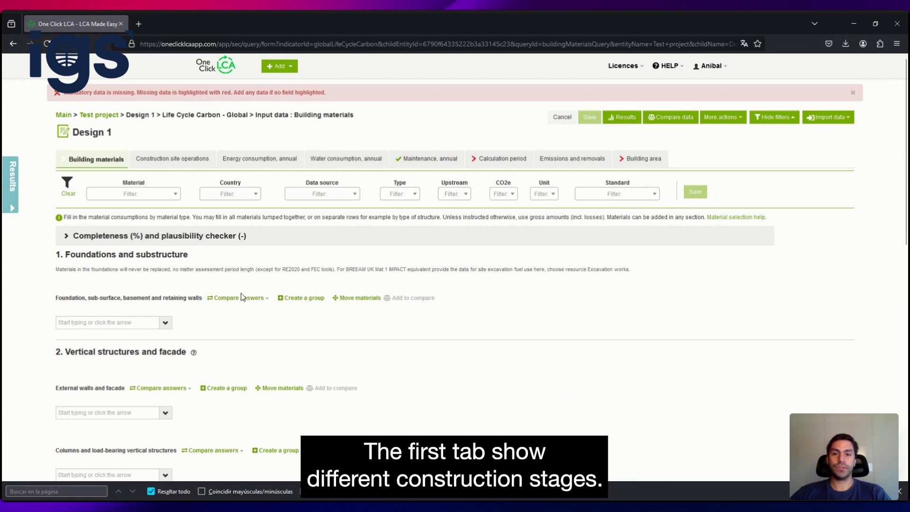
pyautogui.scroll(-10, 240, 294)
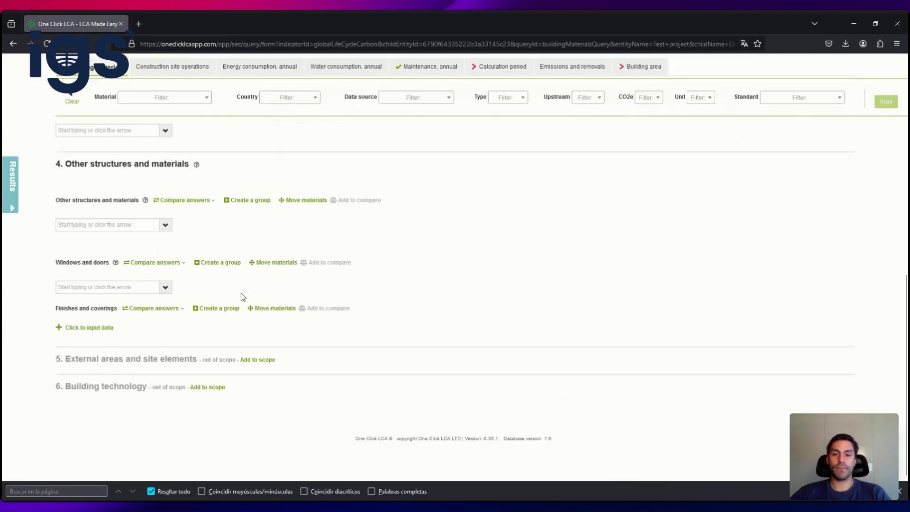
pyautogui.scroll(10, 241, 297)
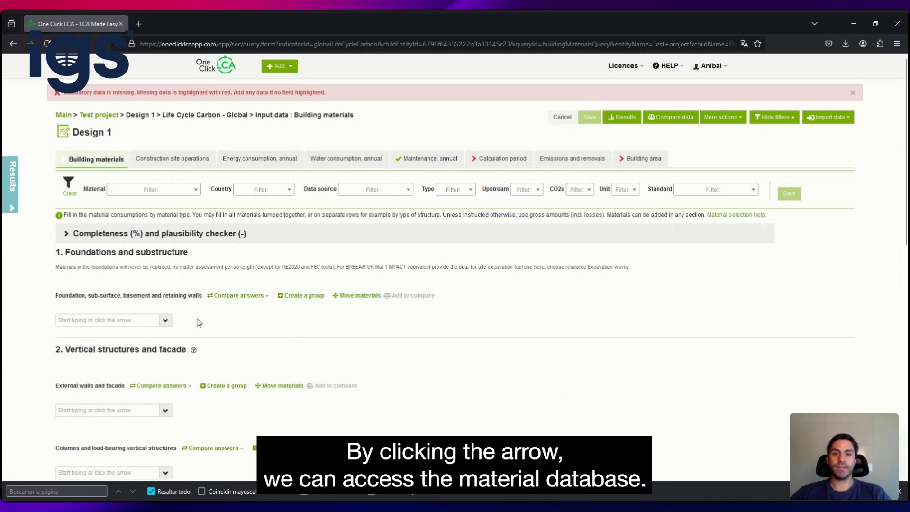
# - Search for "gravel" under foundations and add the generic Aggregate (crushed gravel), dry bulk density 1600 kg/m3, from Sand, soil and gravel
pyautogui.click(131, 325)
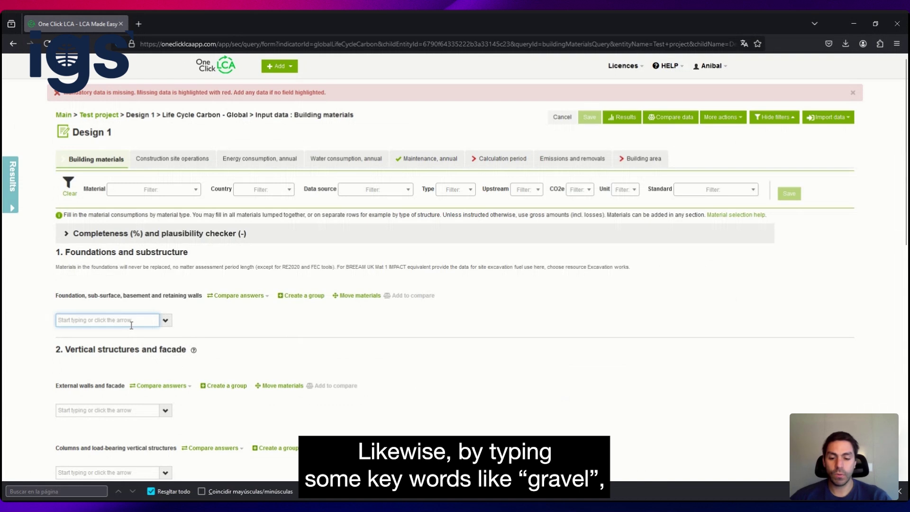
pyautogui.write('gravel')
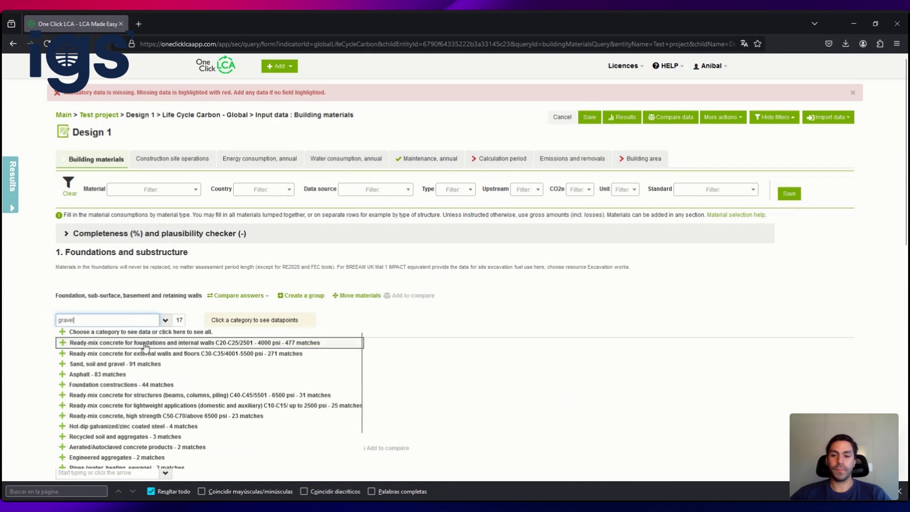
pyautogui.click(120, 364)
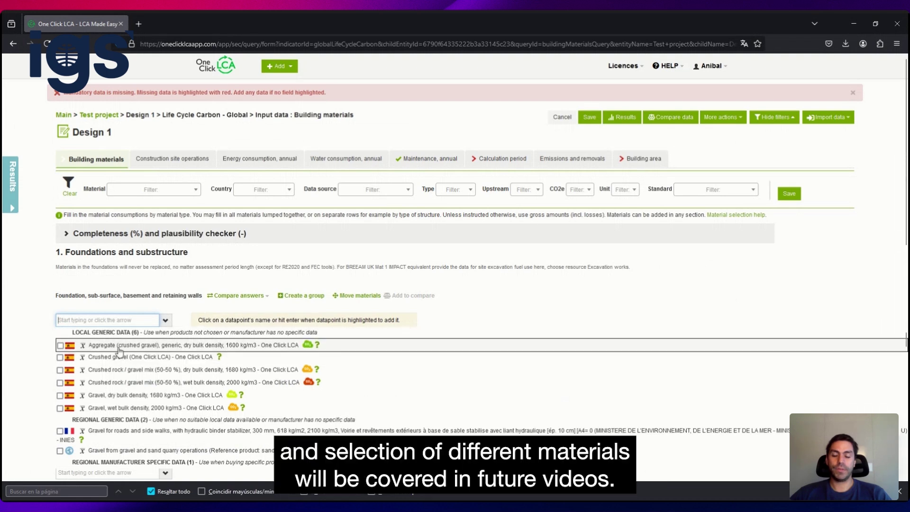
pyautogui.click(119, 348)
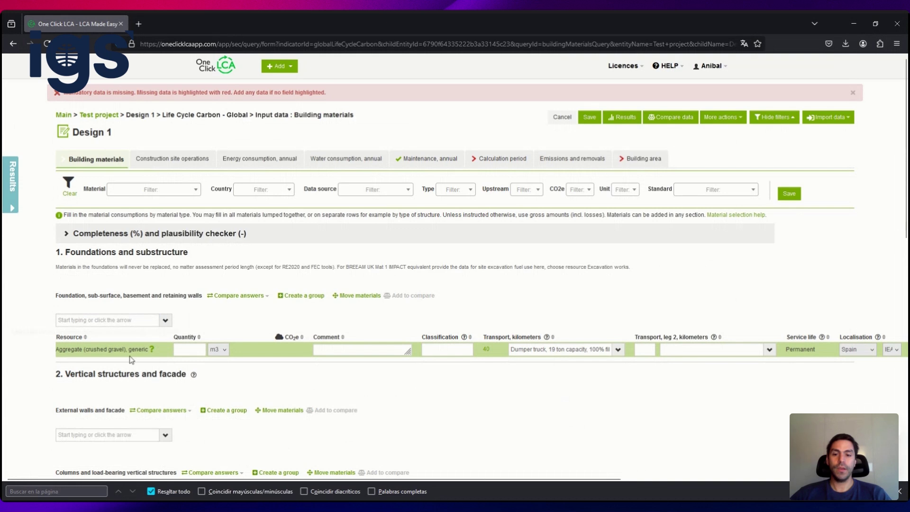
# - Set the crushed gravel quantity to 10 m3 and its classification to "Fill material"
pyautogui.click(184, 353)
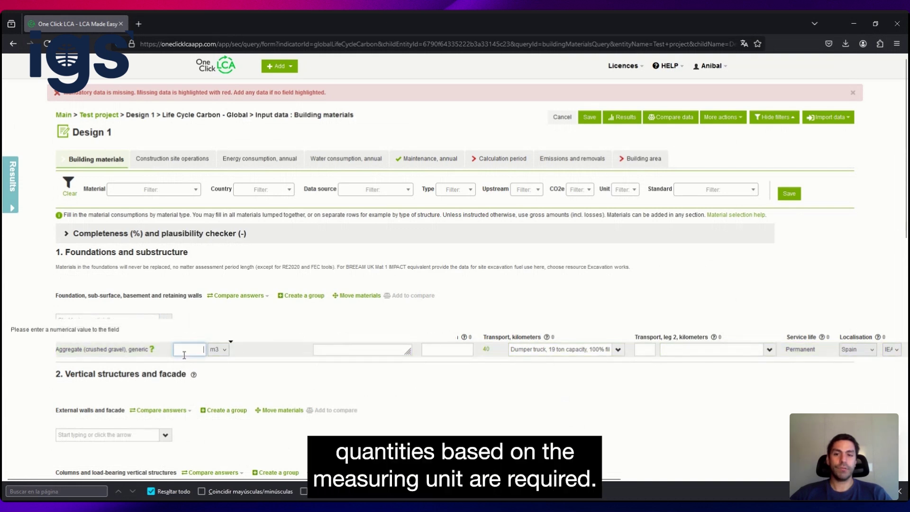
pyautogui.write('10')
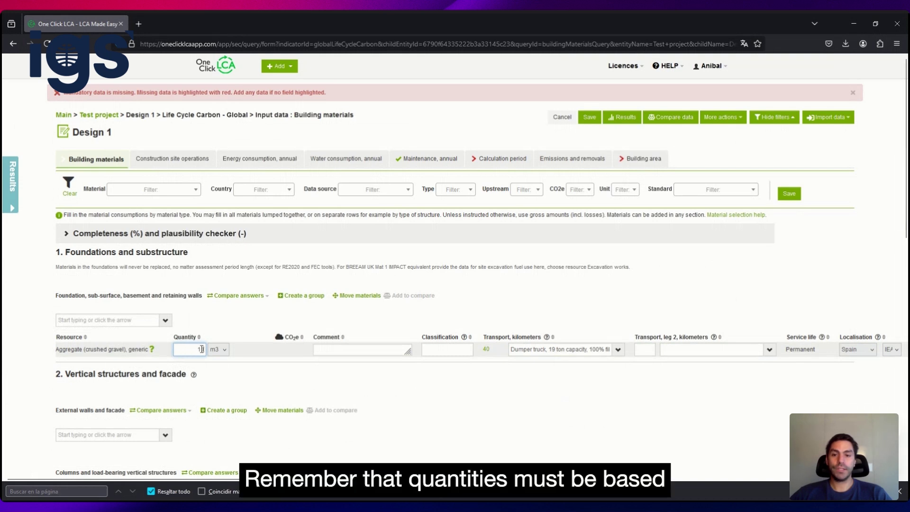
pyautogui.click(218, 350)
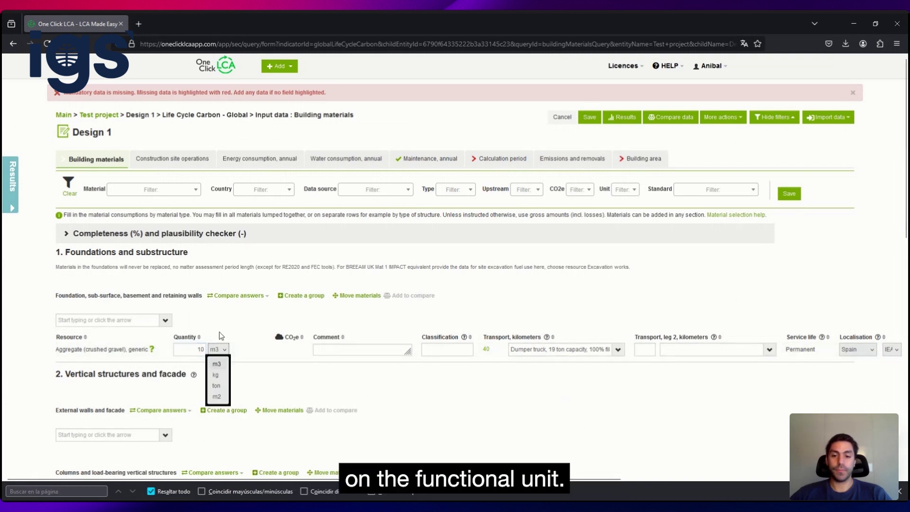
pyautogui.click(221, 336)
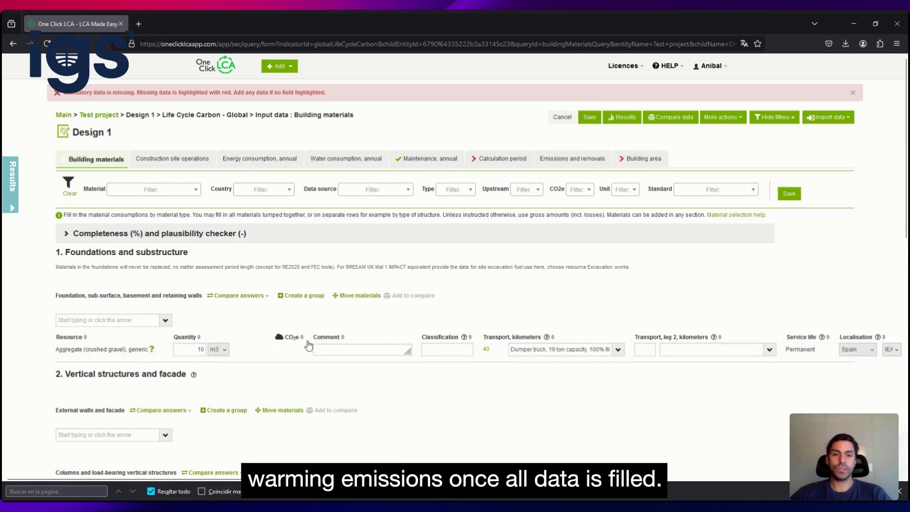
pyautogui.click(336, 350)
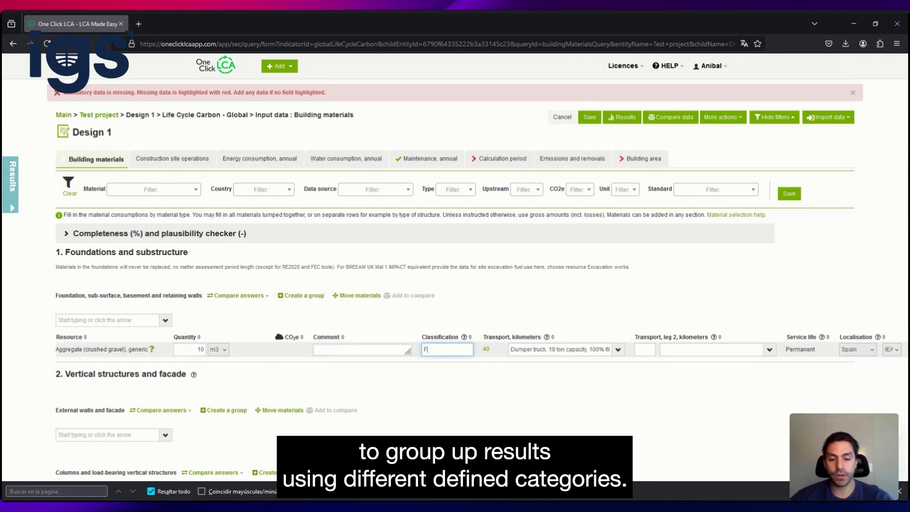
pyautogui.write('ill material')
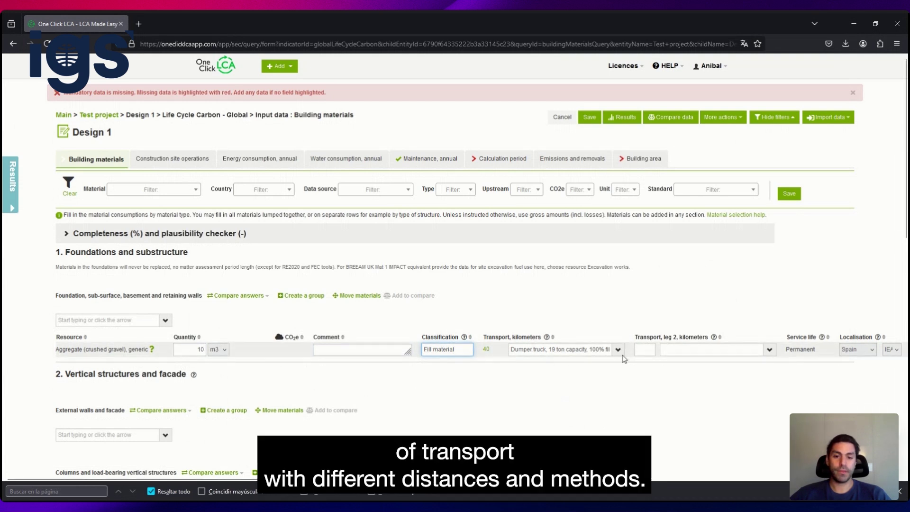
# - Add a second transport leg of 10 km by "Train, average" to the crushed gravel and review its remaining options
pyautogui.click(642, 351)
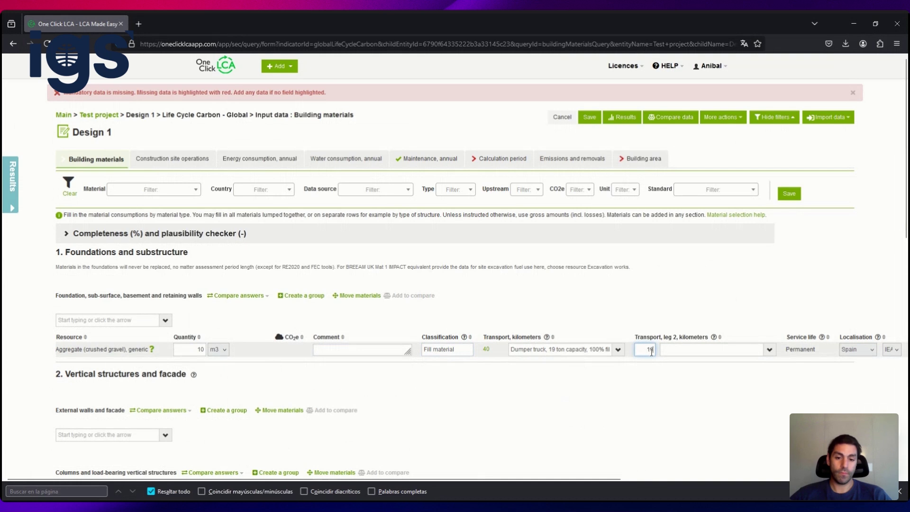
pyautogui.write('10')
pyautogui.click(745, 349)
pyautogui.write('t')
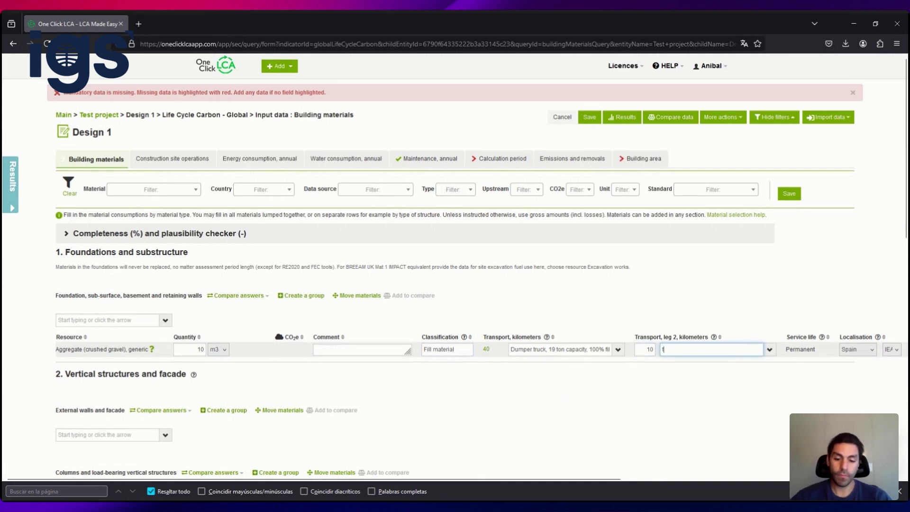
pyautogui.write('rain')
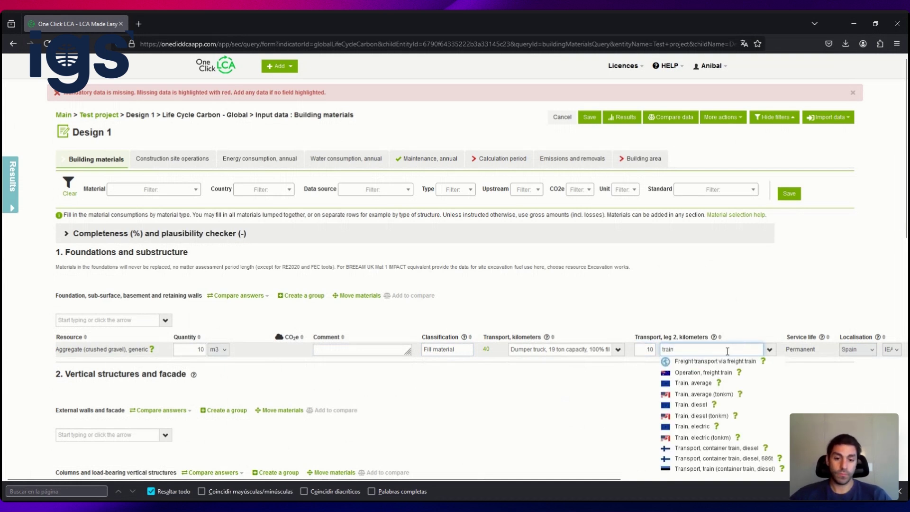
pyautogui.click(715, 383)
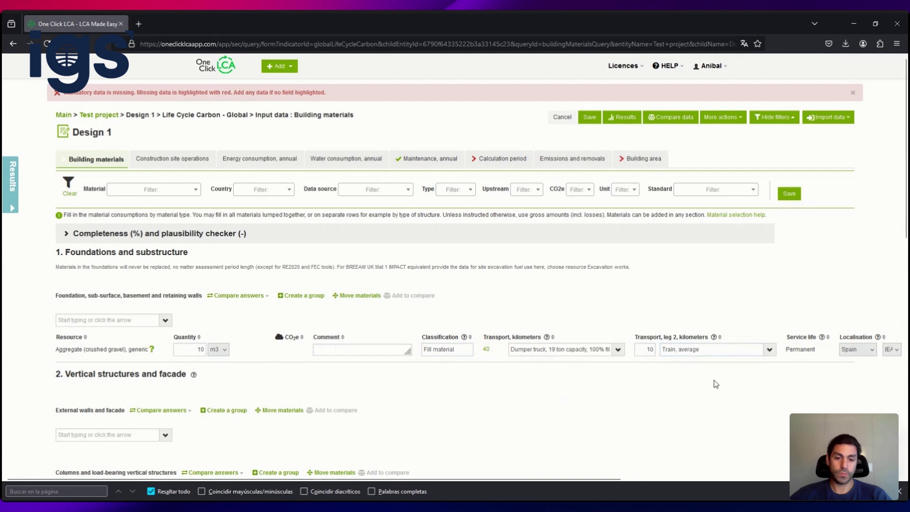
pyautogui.middleClick(693, 386)
pyautogui.middleClick(779, 397)
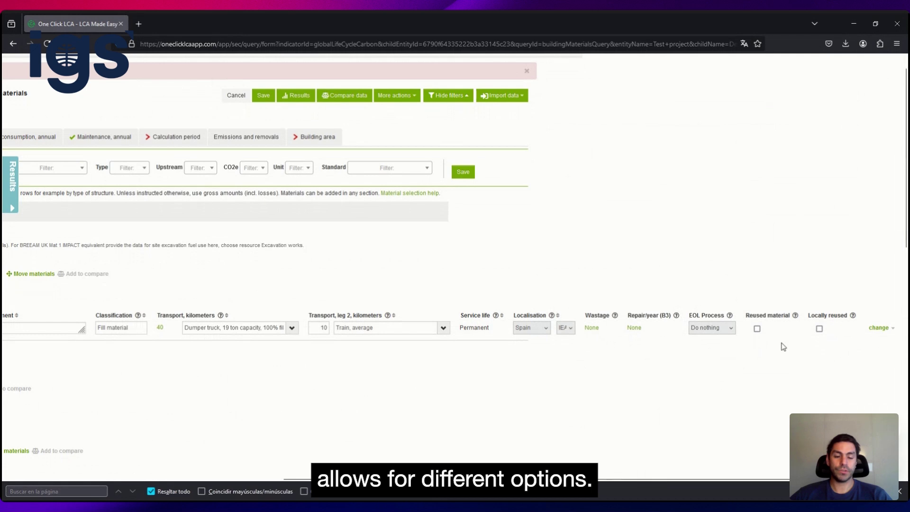
pyautogui.hscroll(-7, 781, 343)
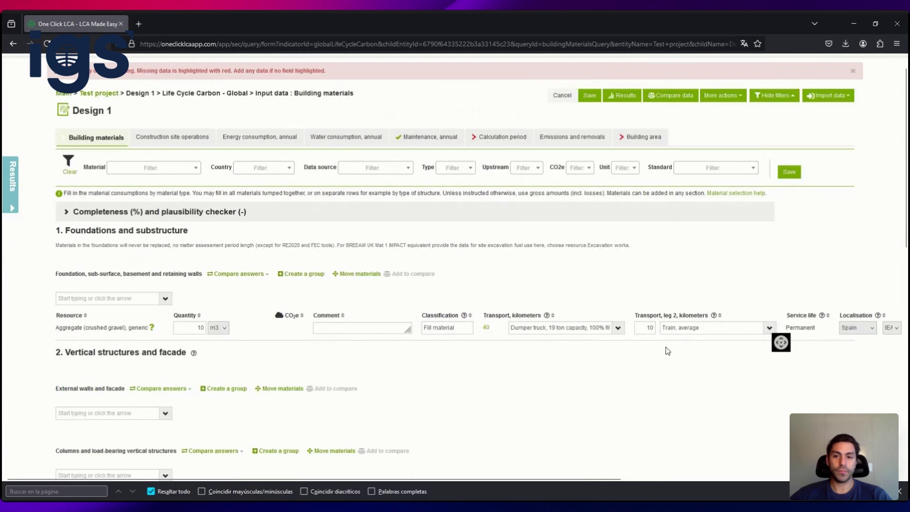
pyautogui.middleClick(666, 346)
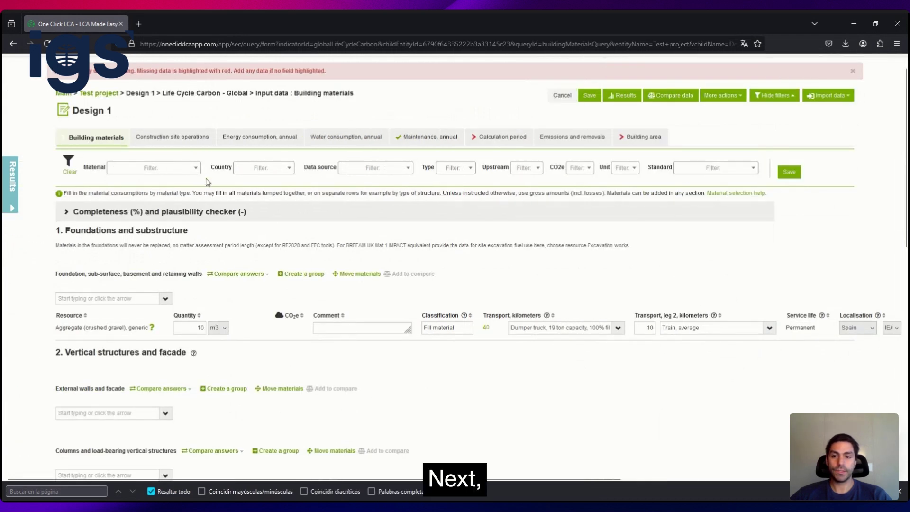
# - In Design 1's construction site operations, add the Spanish construction site operations diesel from oil based fuels to the site fuel consumption
pyautogui.click(190, 141)
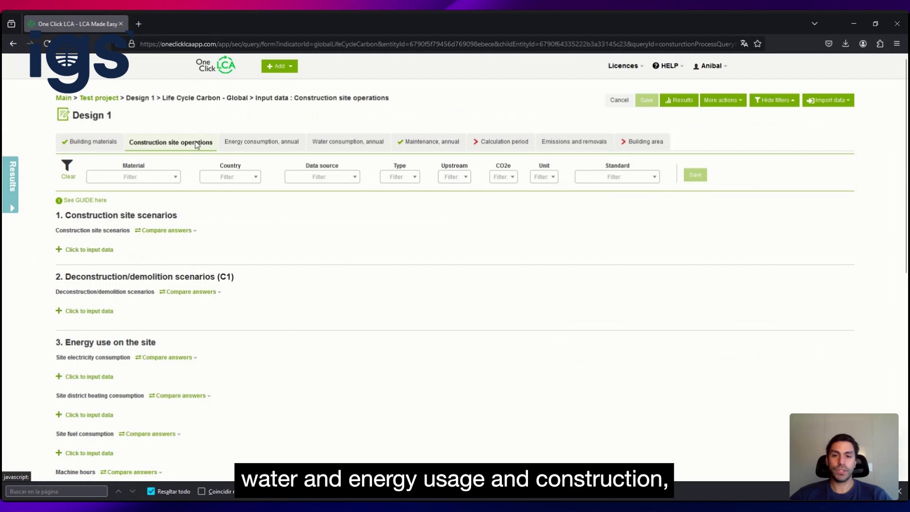
pyautogui.scroll(-8, 196, 144)
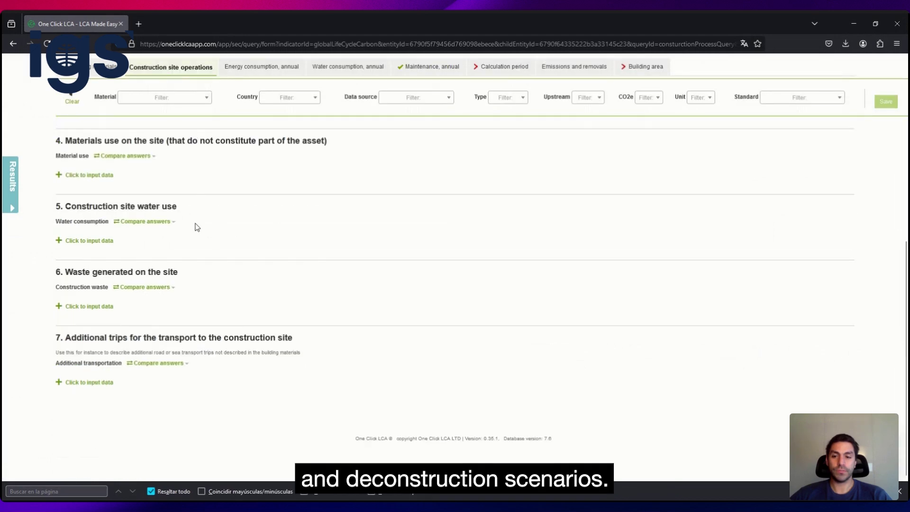
pyautogui.scroll(10, 196, 226)
pyautogui.scroll(-4, 198, 227)
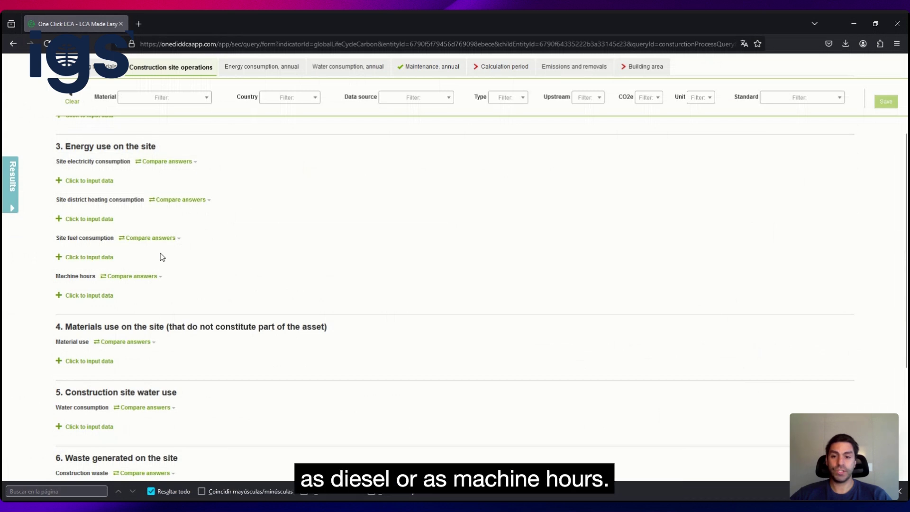
pyautogui.click(101, 258)
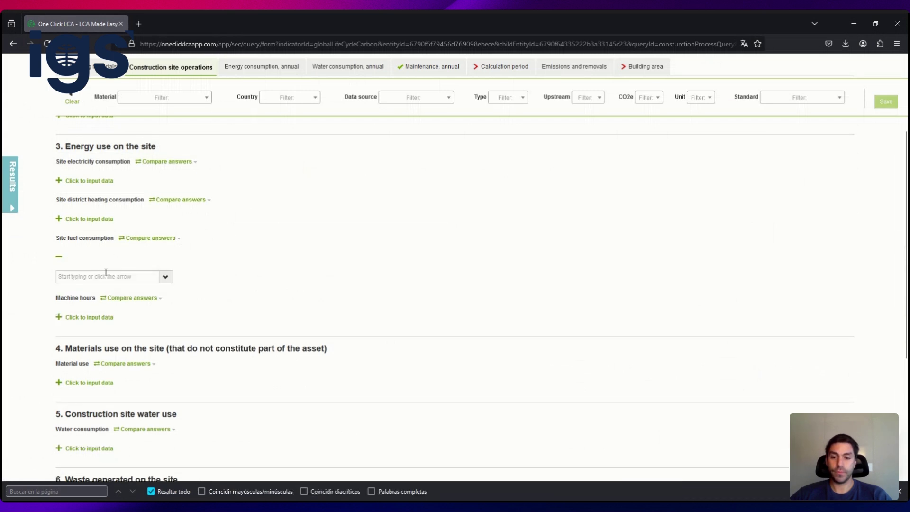
pyautogui.click(165, 277)
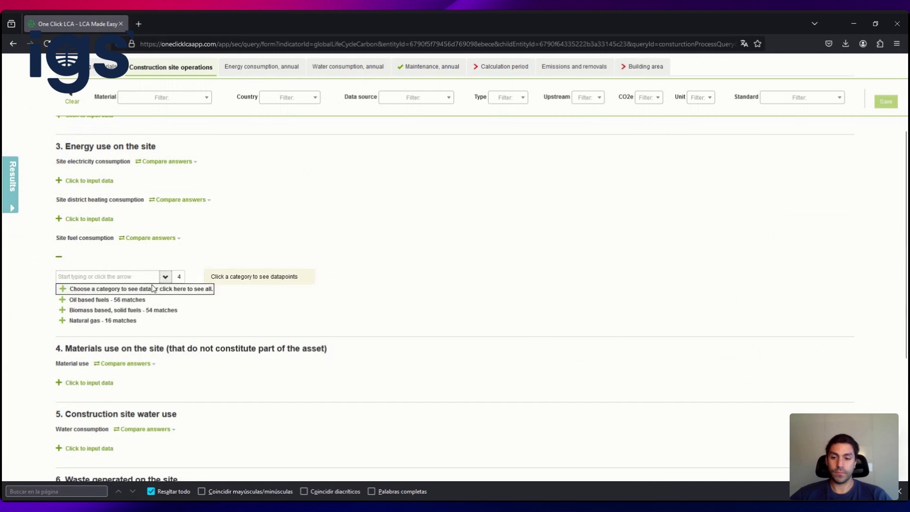
pyautogui.click(136, 307)
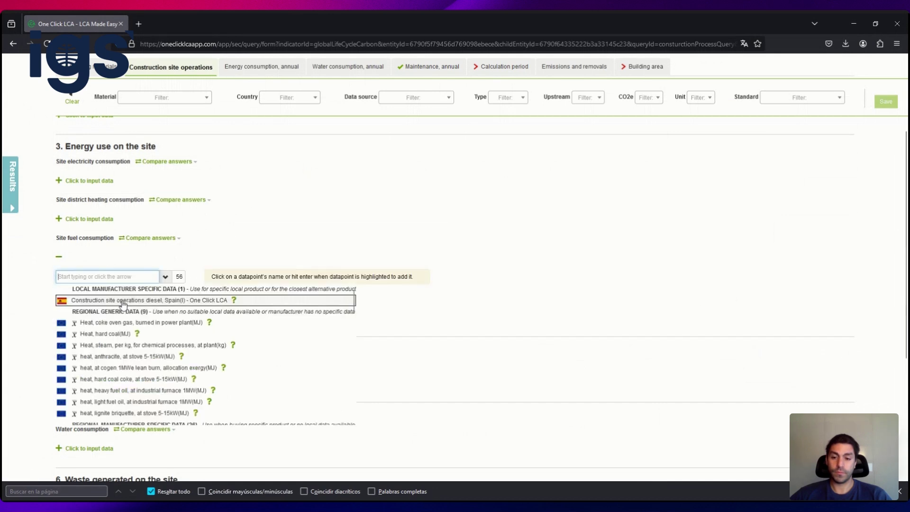
pyautogui.click(123, 301)
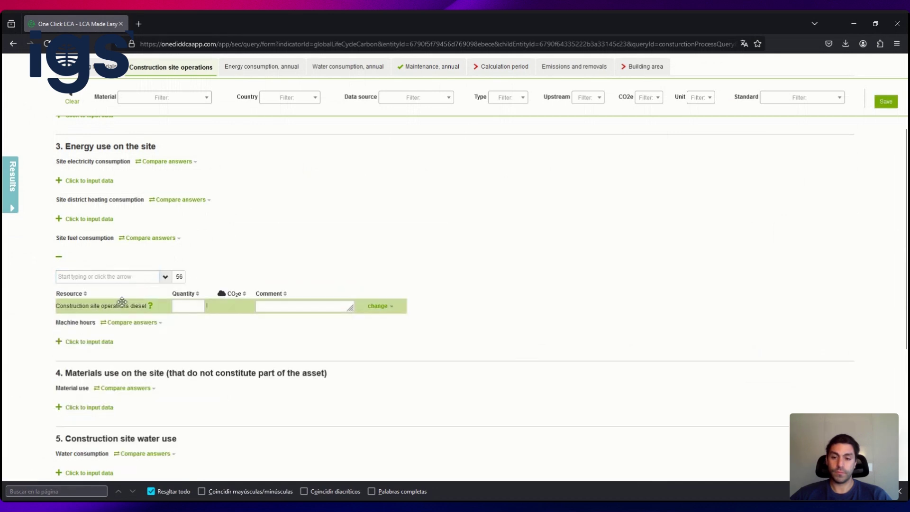
# - Add the 240 kW, 24t dumper truck operation per hour in average conditions to the machine hours
pyautogui.click(107, 342)
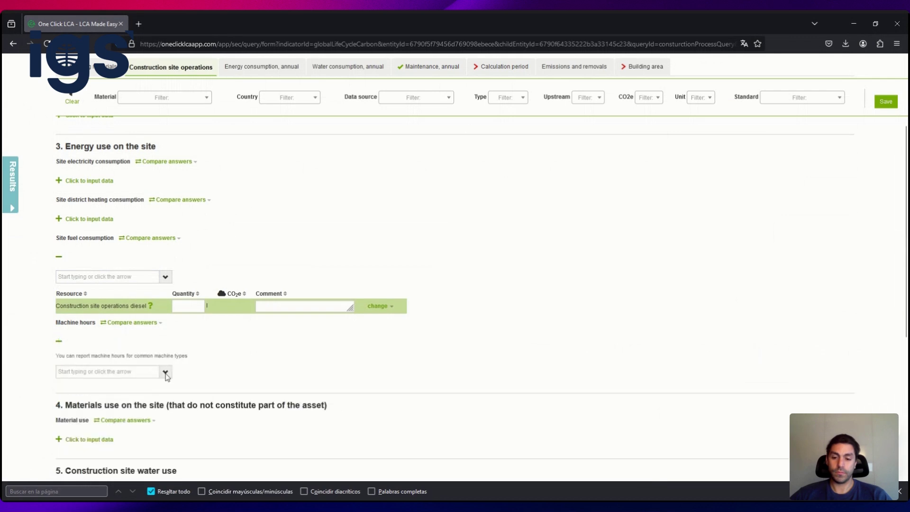
pyautogui.click(166, 373)
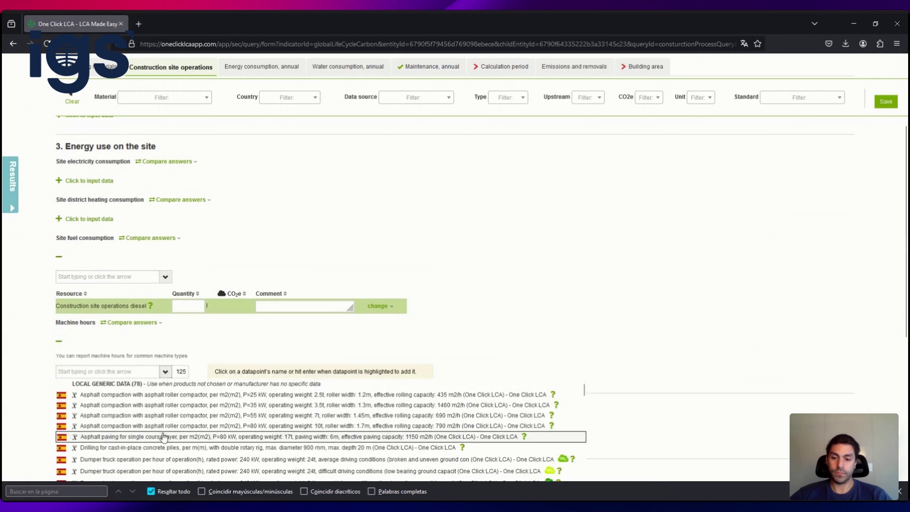
pyautogui.click(163, 459)
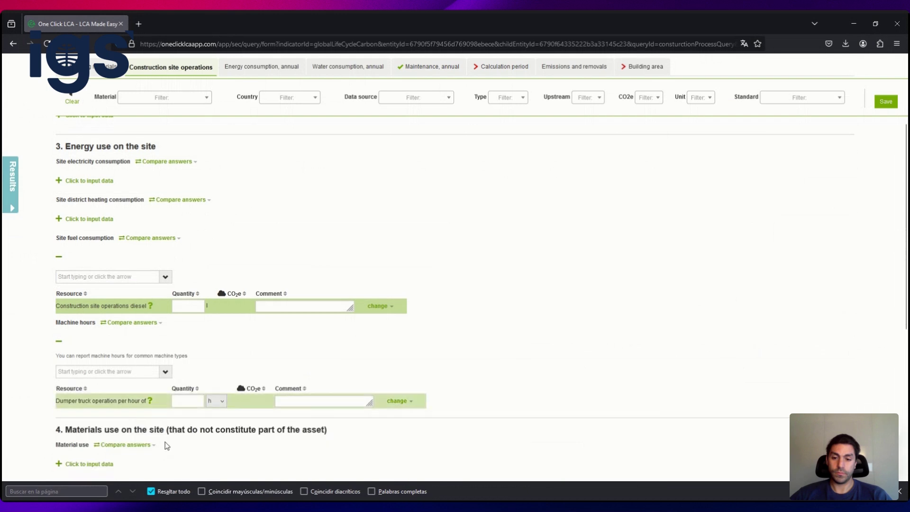
pyautogui.click(189, 403)
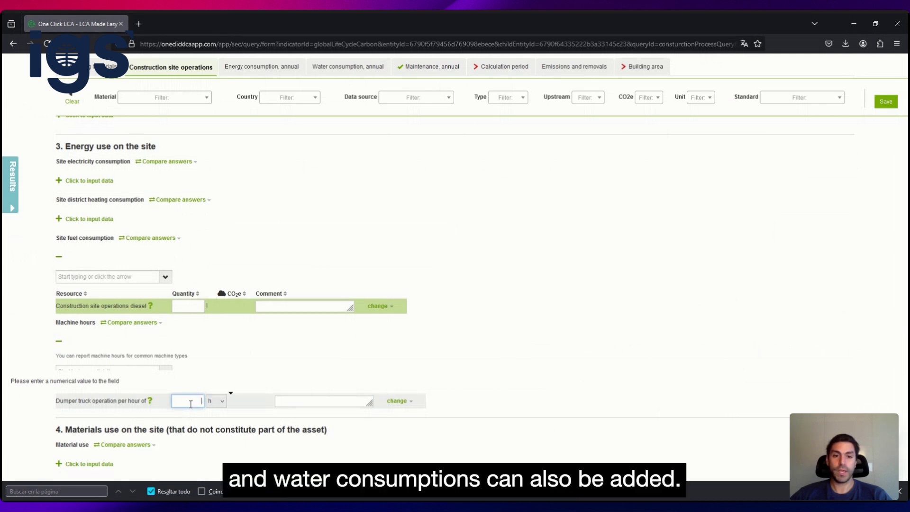
# - Set Design 1's mandatory calculation period to 100 years
pyautogui.scroll(5, 191, 404)
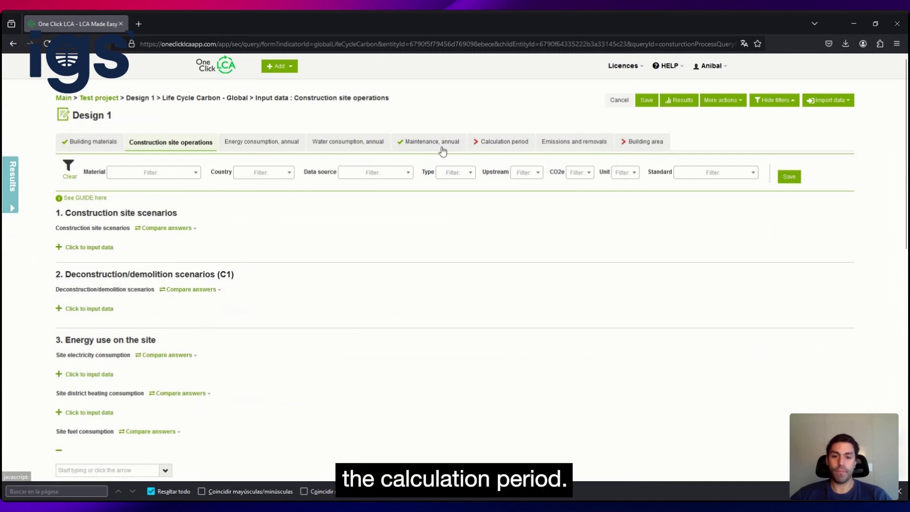
pyautogui.click(481, 147)
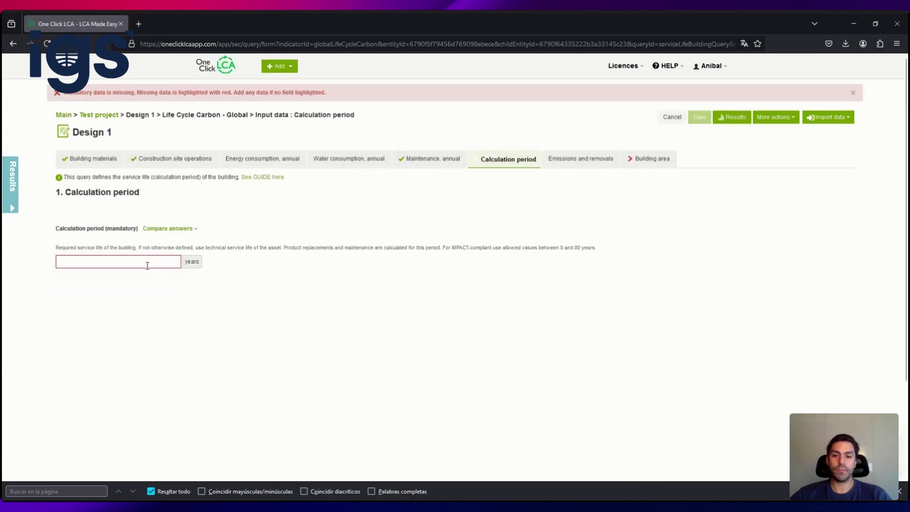
pyautogui.click(148, 264)
pyautogui.write('100')
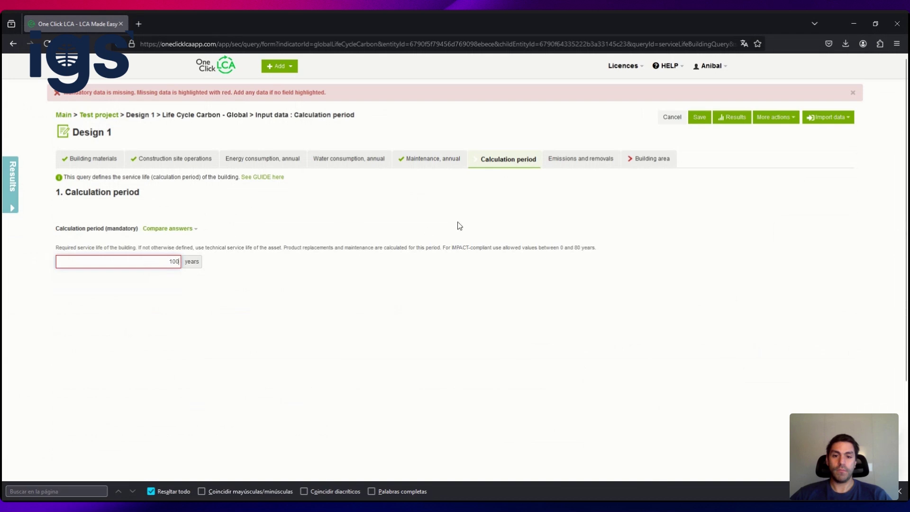
# - Set Design 1's gross internal floor area to 1 m2 in the building area data and save the input
pyautogui.click(655, 170)
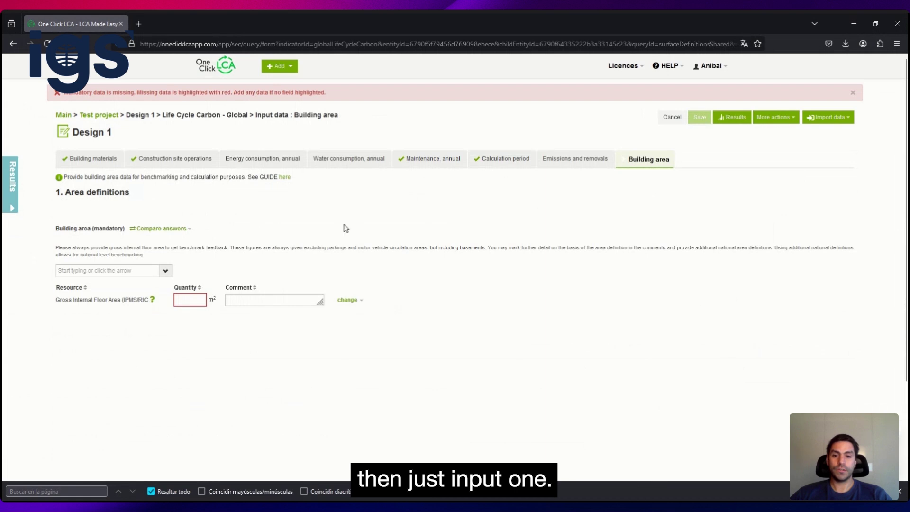
pyautogui.click(198, 298)
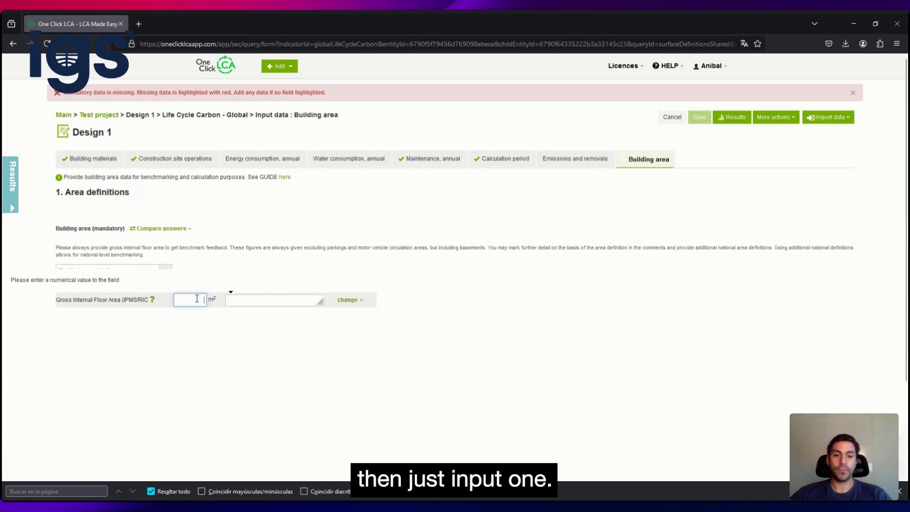
pyautogui.write('1')
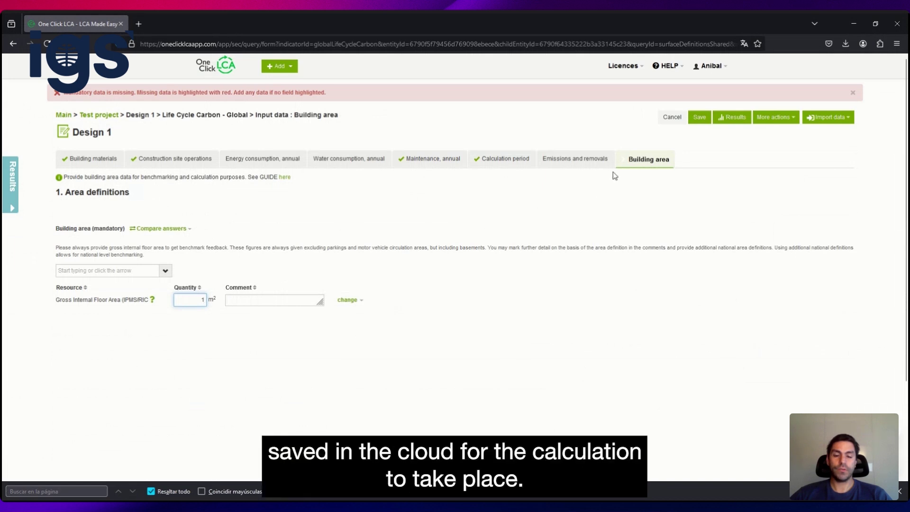
pyautogui.click(700, 118)
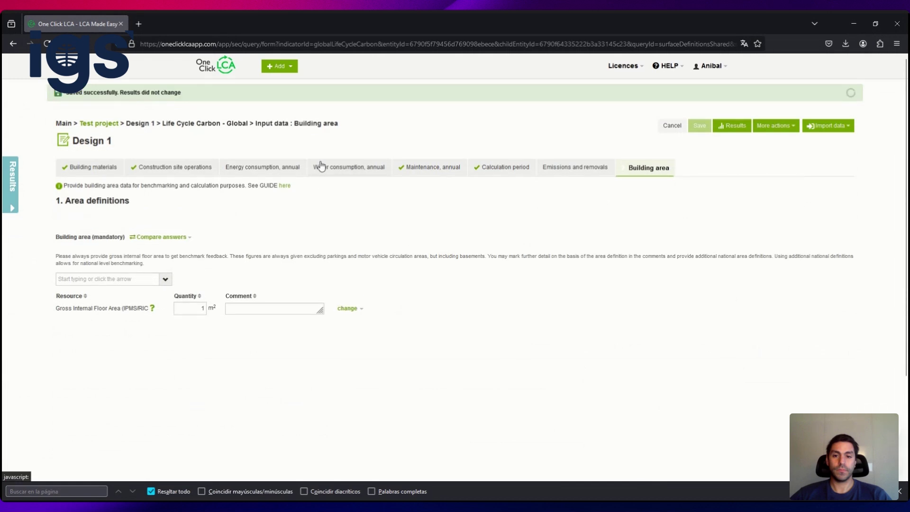
# - Return to the Test project overview and open the building materials input for Design 2's Life Cycle Carbon - Global tool
pyautogui.click(99, 124)
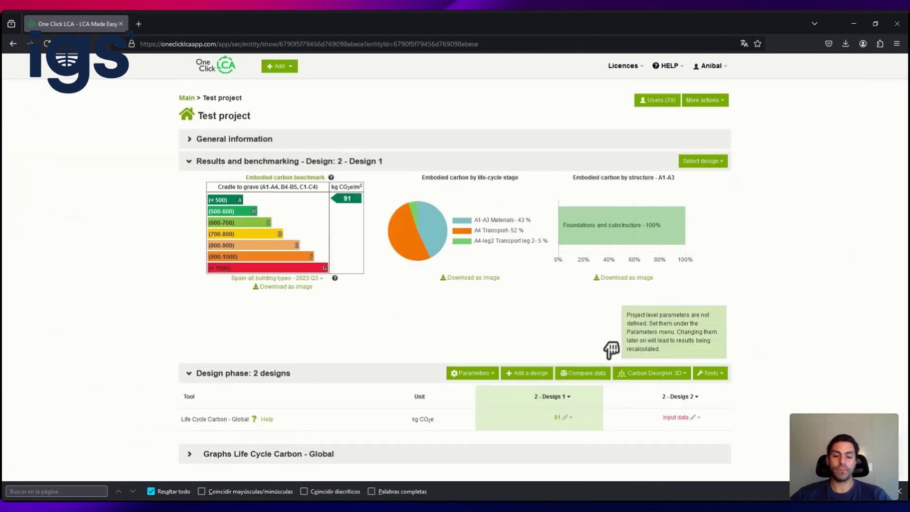
pyautogui.click(683, 419)
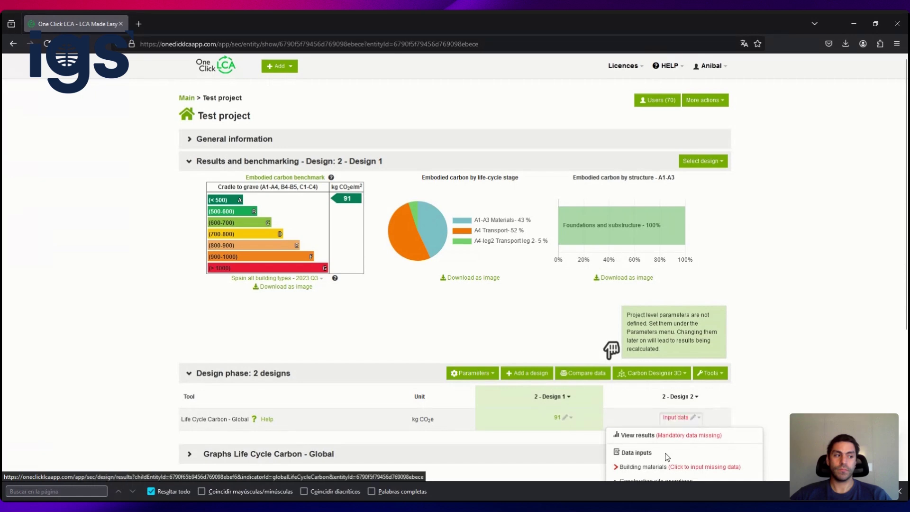
pyautogui.click(664, 467)
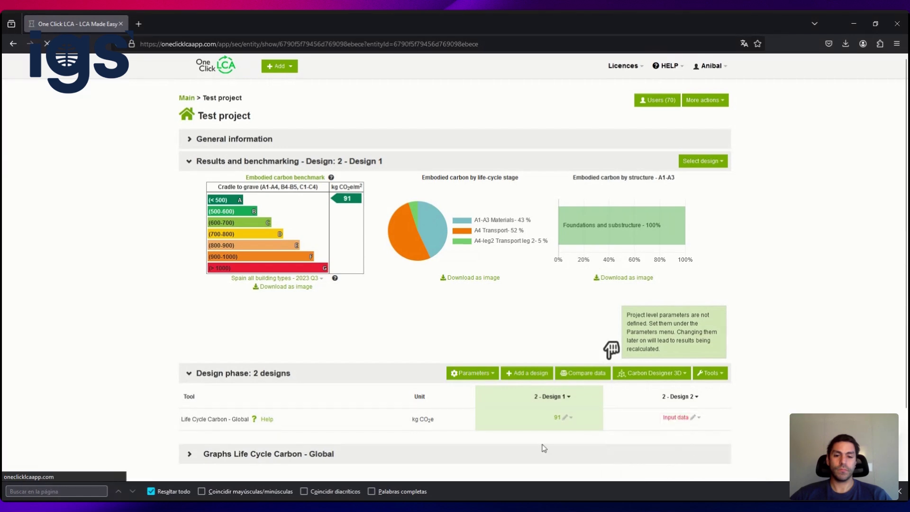